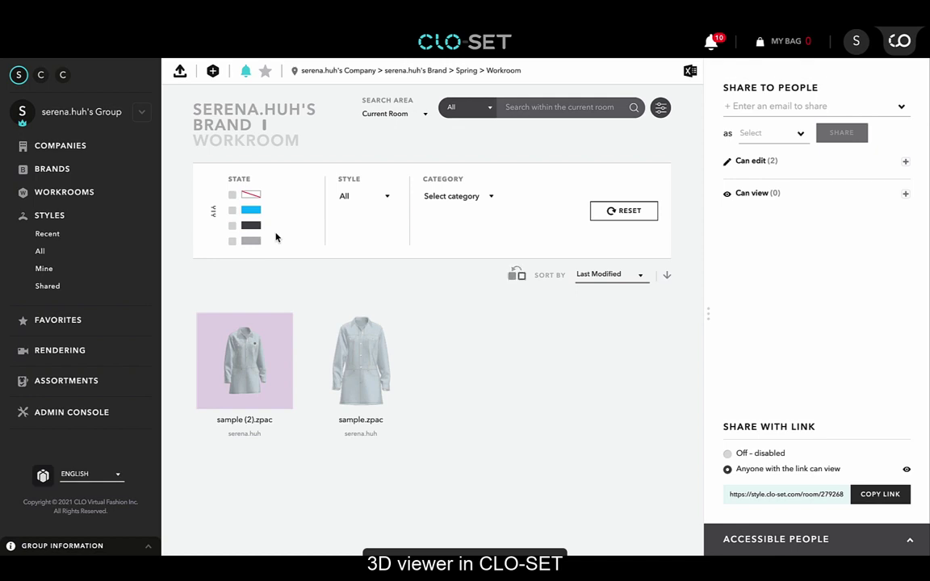
# Open the sample.zpac style page from its thumbnail in the workroom
pyautogui.click(350, 354)
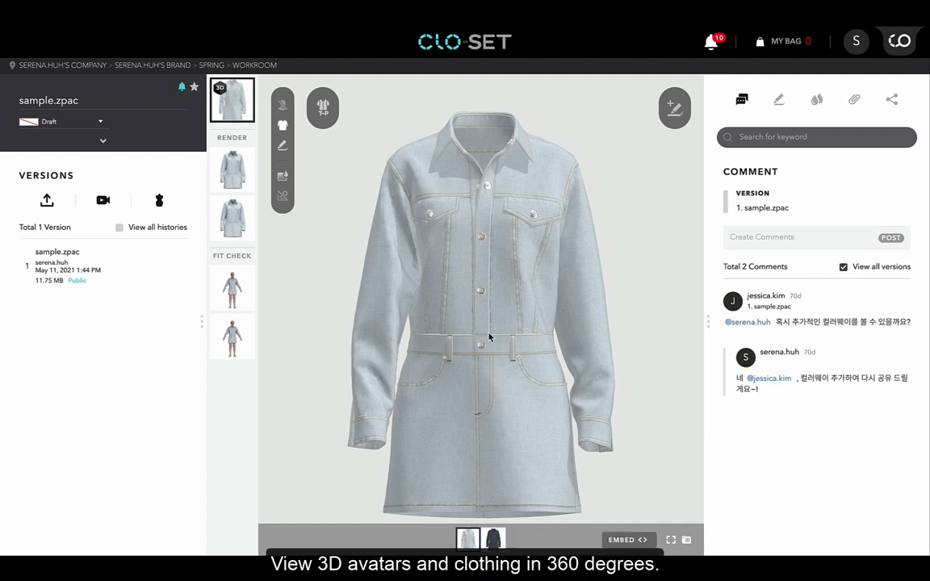
# Compare the Fit Check and 3D views, zoom and rotate the dress, then return to Fit Check
pyautogui.click(243, 297)
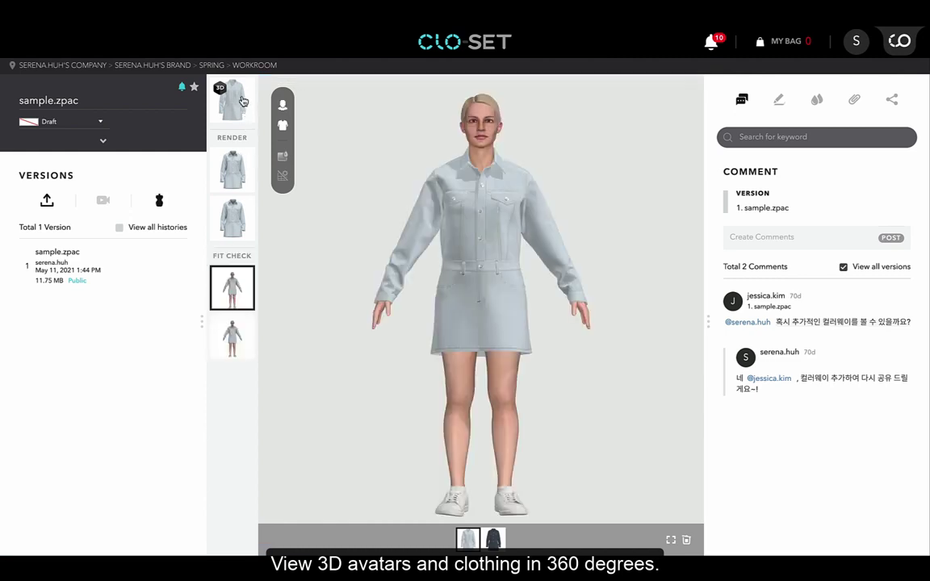
pyautogui.click(243, 100)
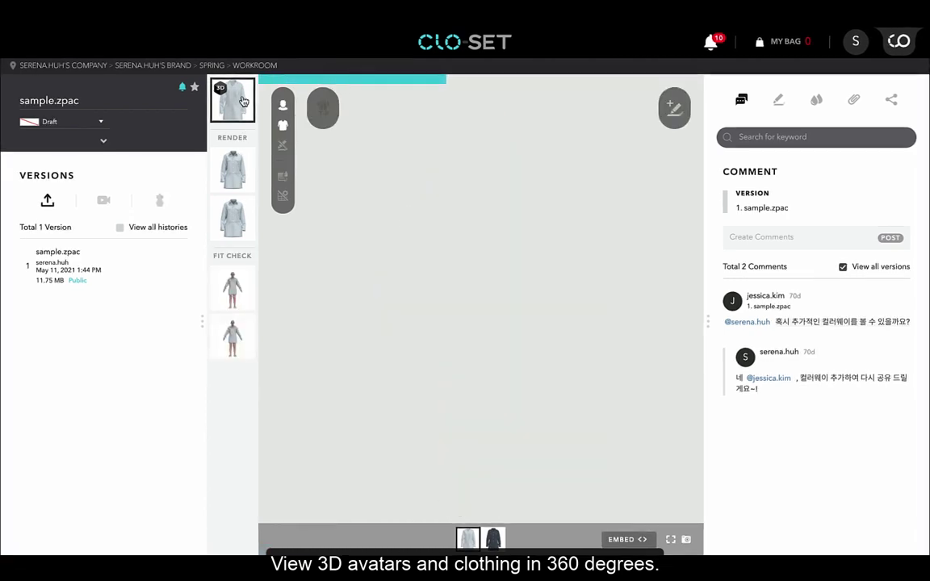
pyautogui.scroll(3, 495, 312)
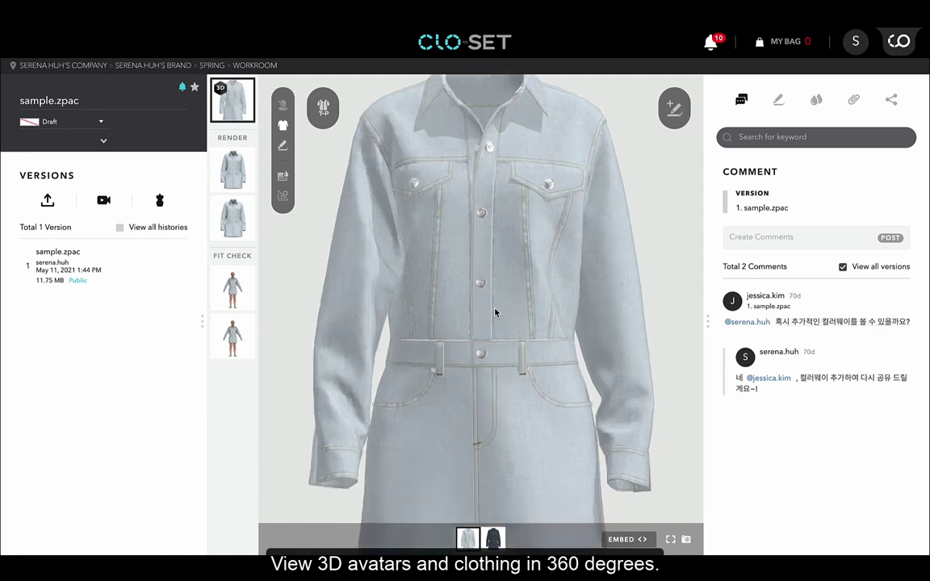
pyautogui.scroll(-5, 494, 312)
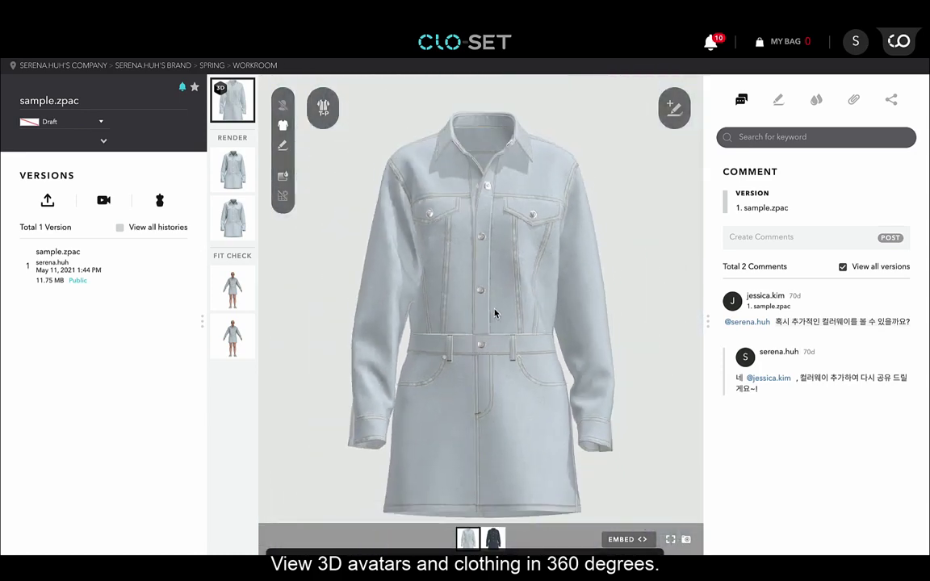
pyautogui.moveTo(462, 307)
pyautogui.mouseDown()
pyautogui.moveTo(578, 357)
pyautogui.moveTo(604, 323)
pyautogui.moveTo(588, 267)
pyautogui.moveTo(466, 307)
pyautogui.moveTo(470, 325)
pyautogui.mouseUp()
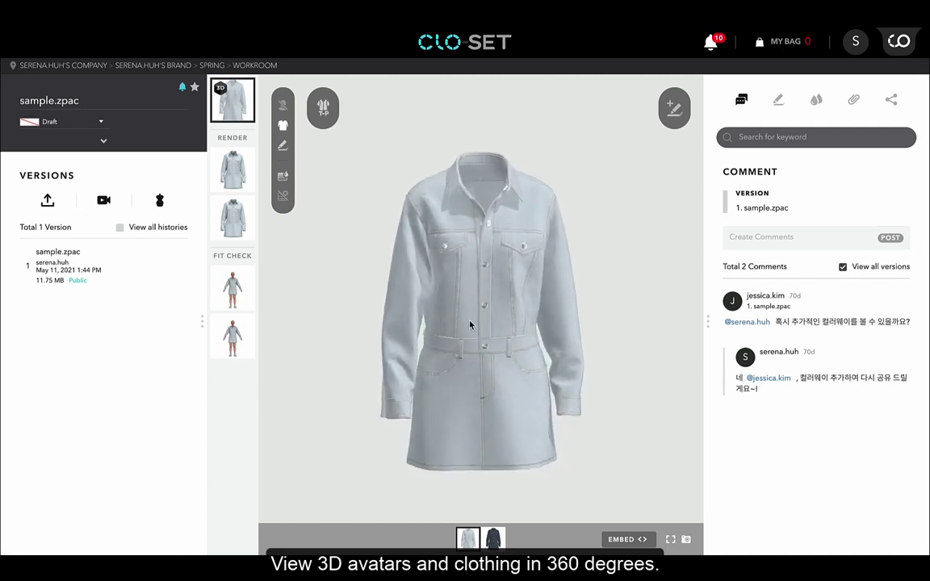
pyautogui.click(246, 293)
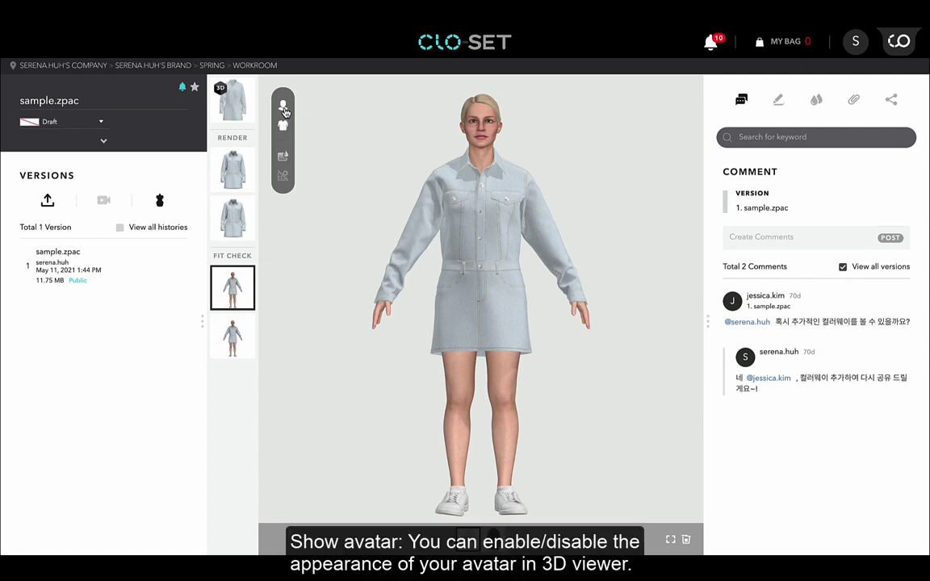
# Toggle Show Avatar and Show Garment off and on, then return to the garment-only 3D view
pyautogui.click(284, 109)
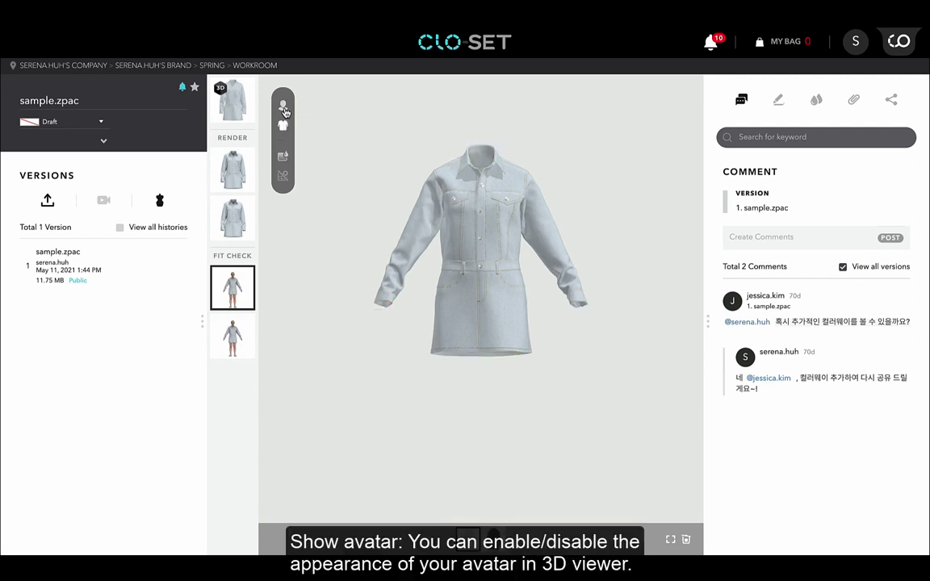
pyautogui.click(283, 109)
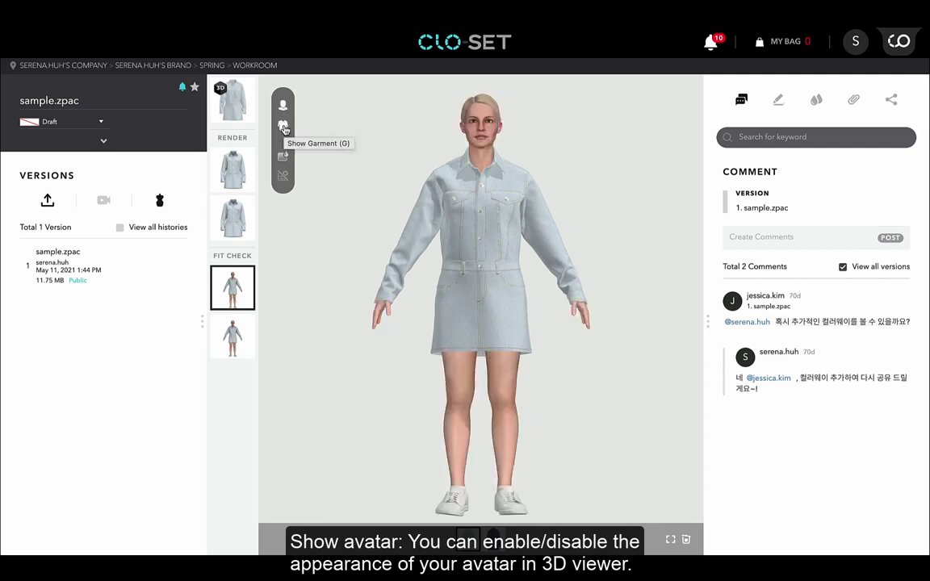
pyautogui.click(283, 128)
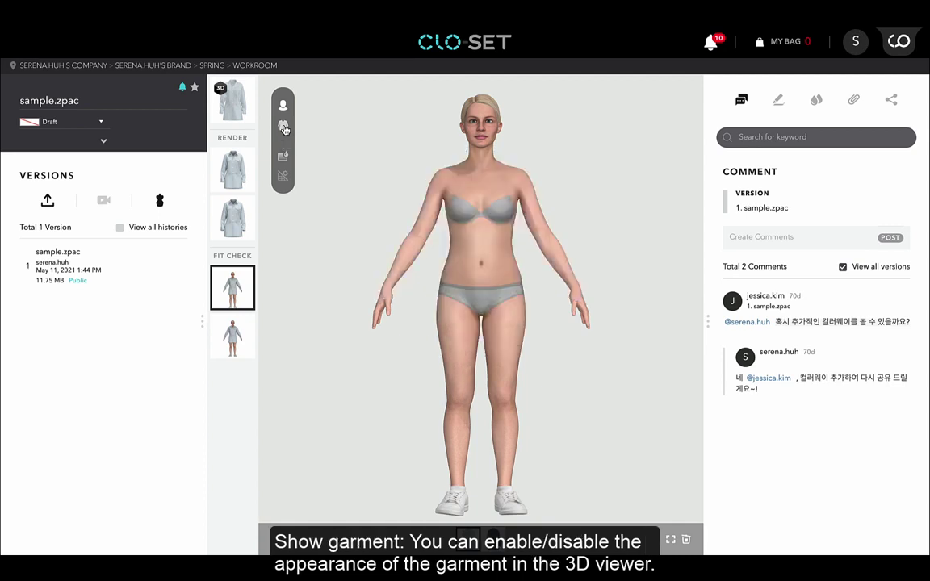
pyautogui.click(283, 127)
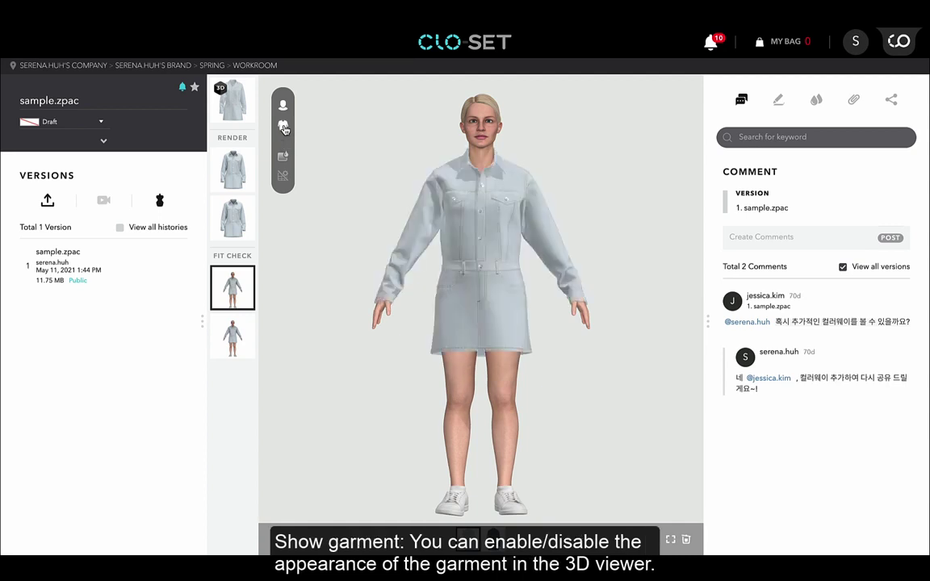
pyautogui.click(284, 128)
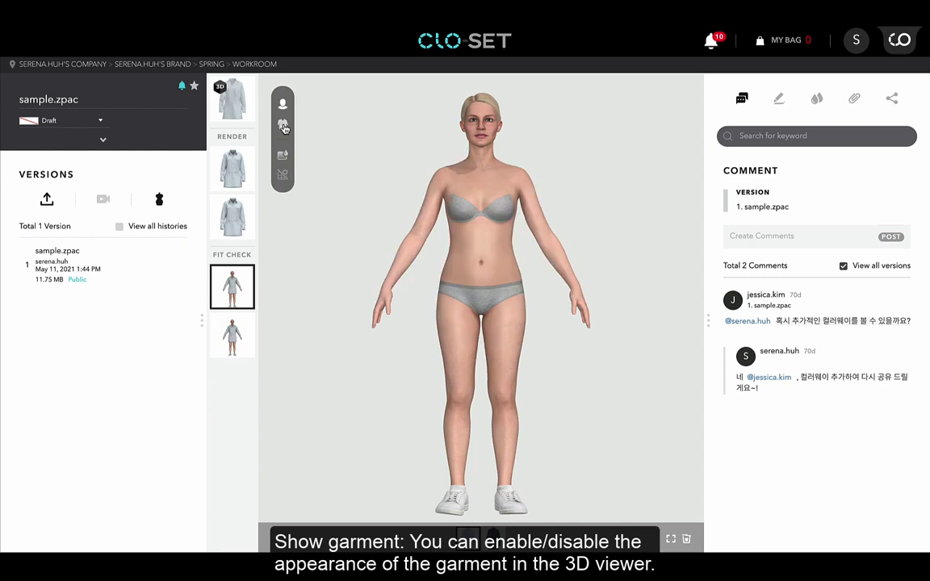
pyautogui.click(283, 127)
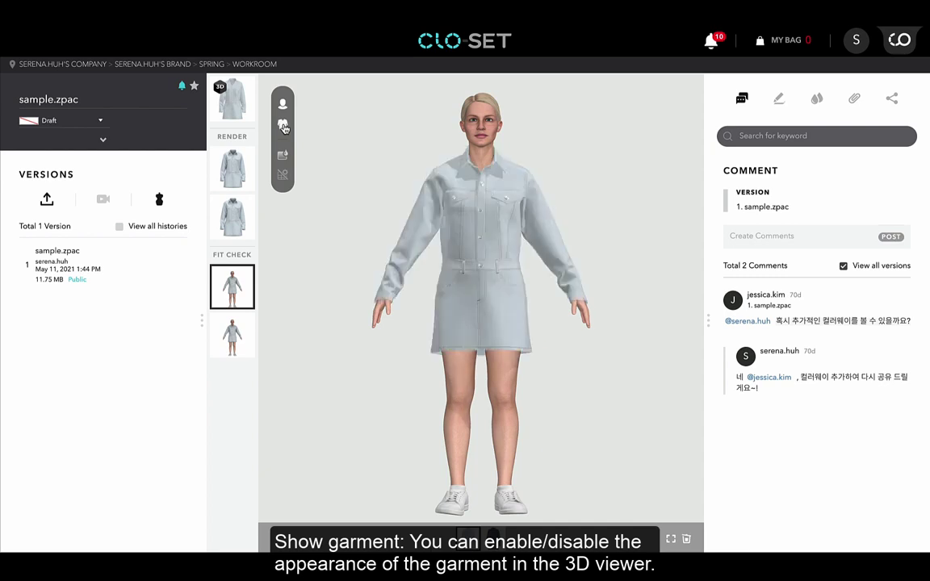
pyautogui.click(241, 105)
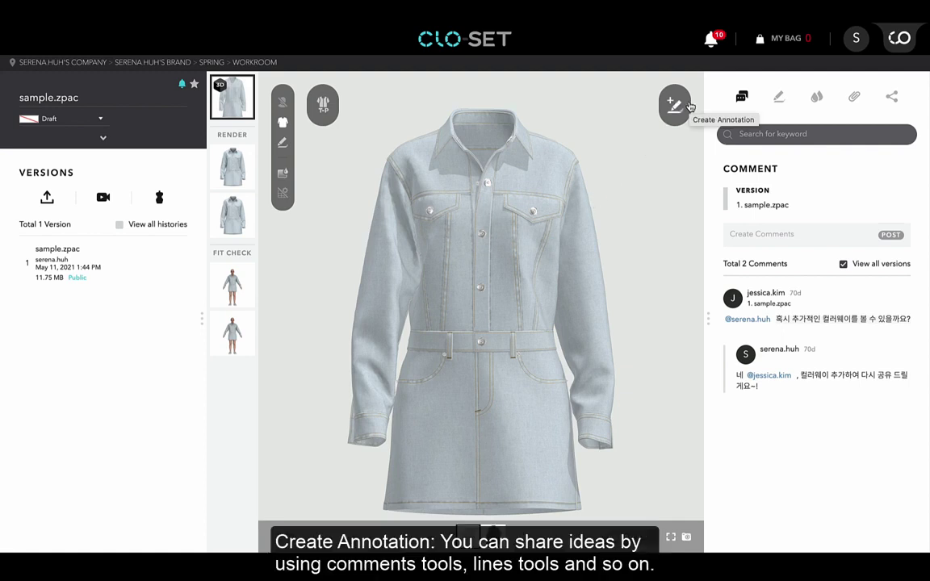
# Add a belt annotation 'Can we change the stitch here?' with a circle around the belt button
pyautogui.click(674, 105)
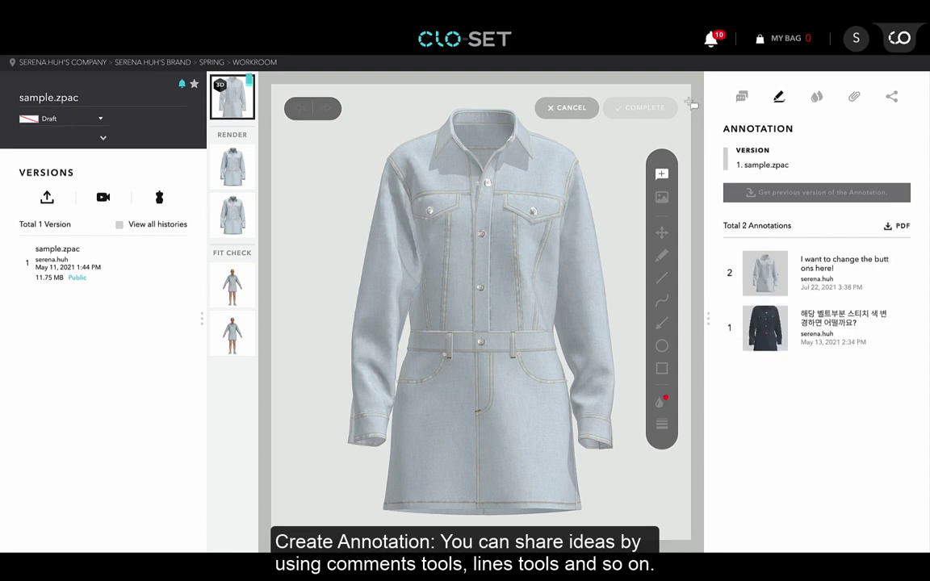
pyautogui.click(523, 339)
pyautogui.write('Can we change the stit')
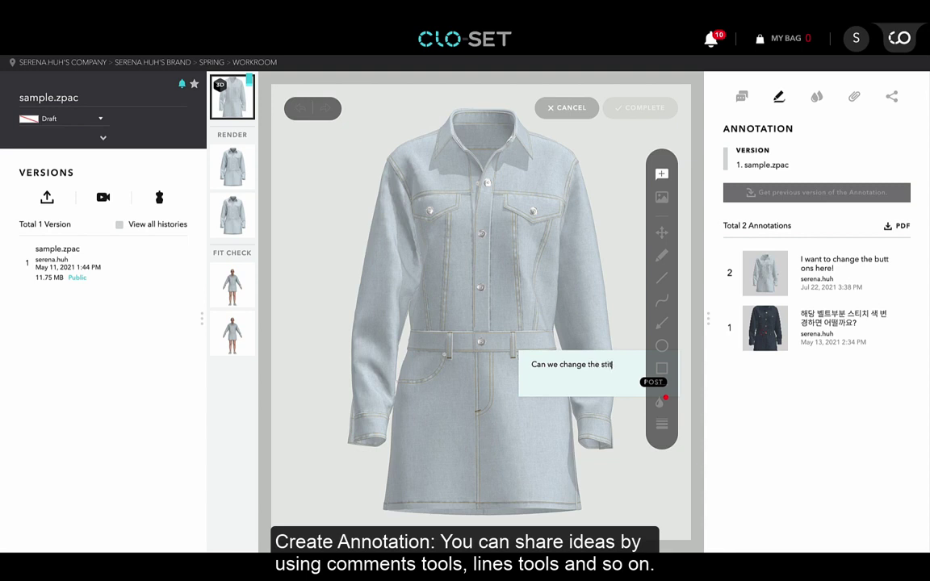
pyautogui.write('ch here?')
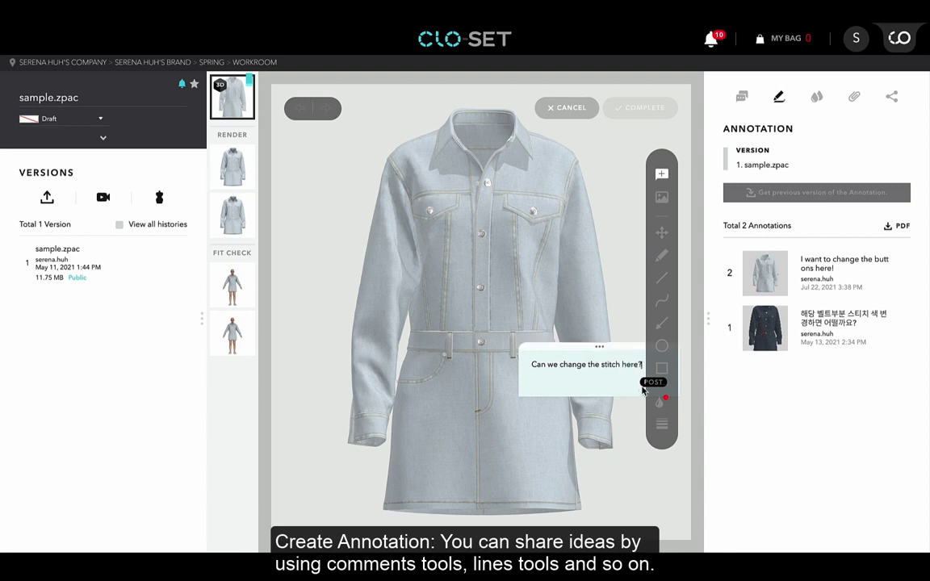
pyautogui.click(653, 381)
pyautogui.click(661, 346)
pyautogui.moveTo(485, 323); pyautogui.dragTo(520, 352)
pyautogui.click(620, 108)
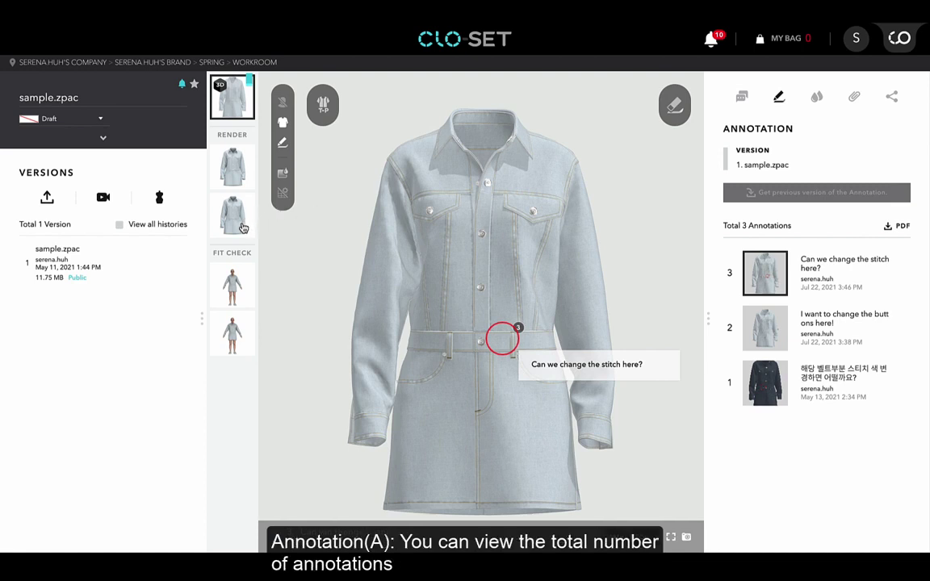
# Hide and reshow annotations, open annotation 2 'I want to change the buttons here!', then the colour picker
pyautogui.click(284, 148)
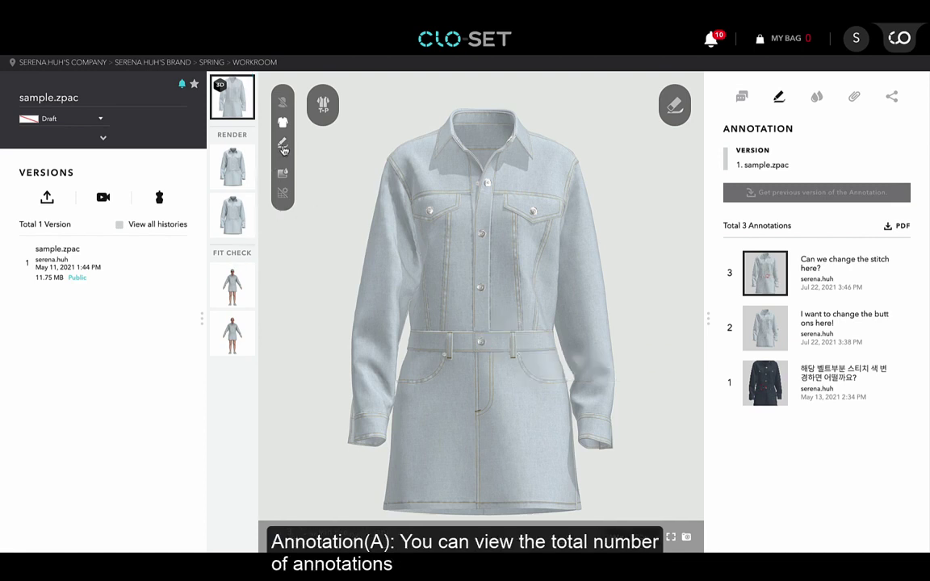
pyautogui.click(283, 148)
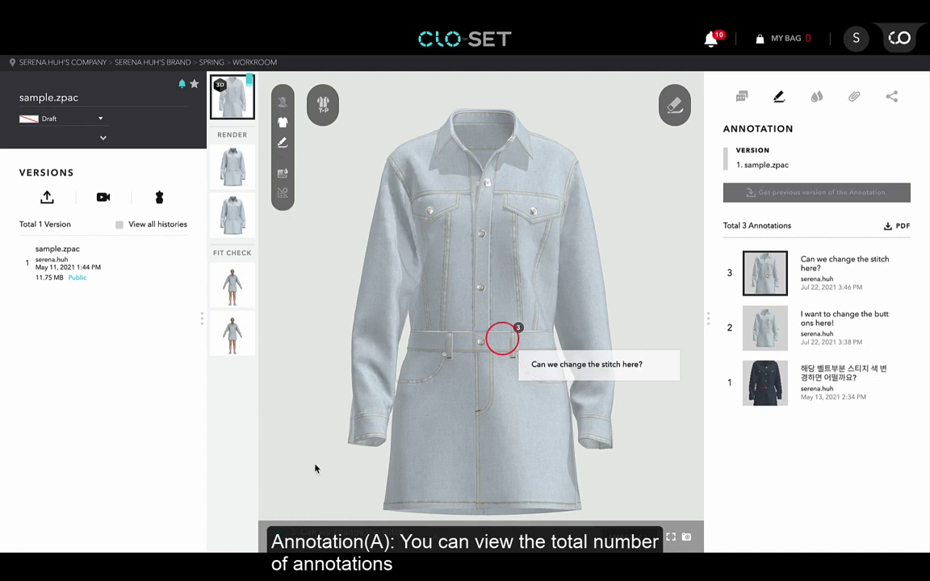
pyautogui.moveTo(328, 548)
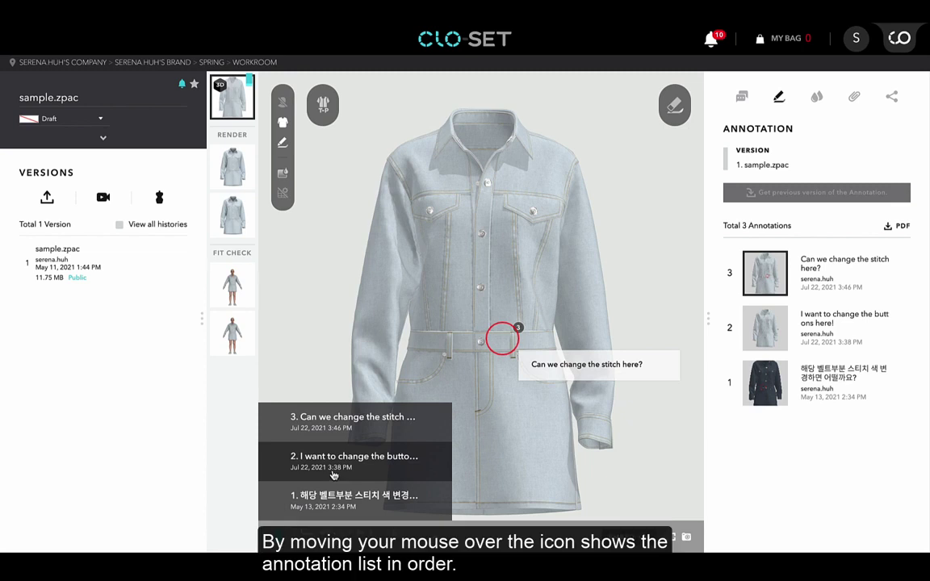
pyautogui.click(333, 474)
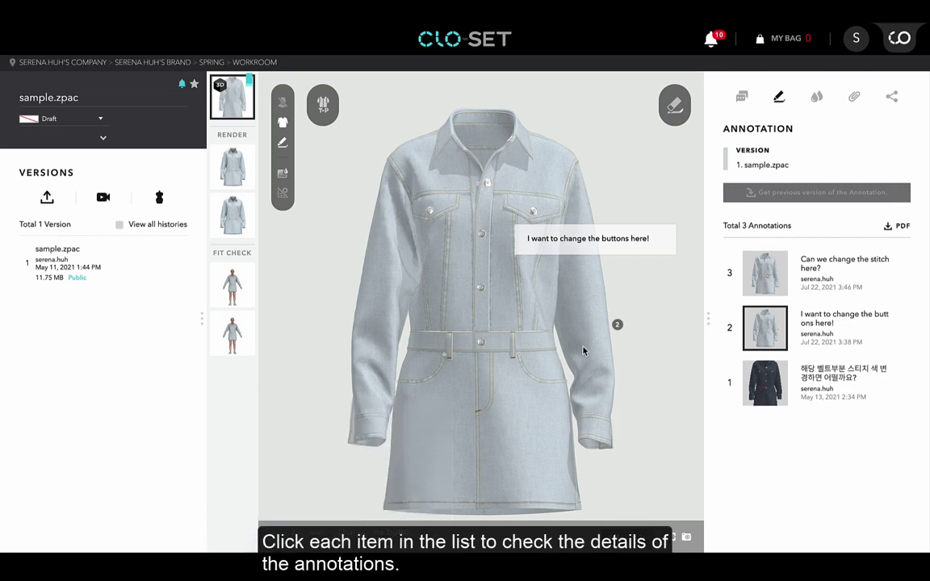
pyautogui.moveTo(549, 234)
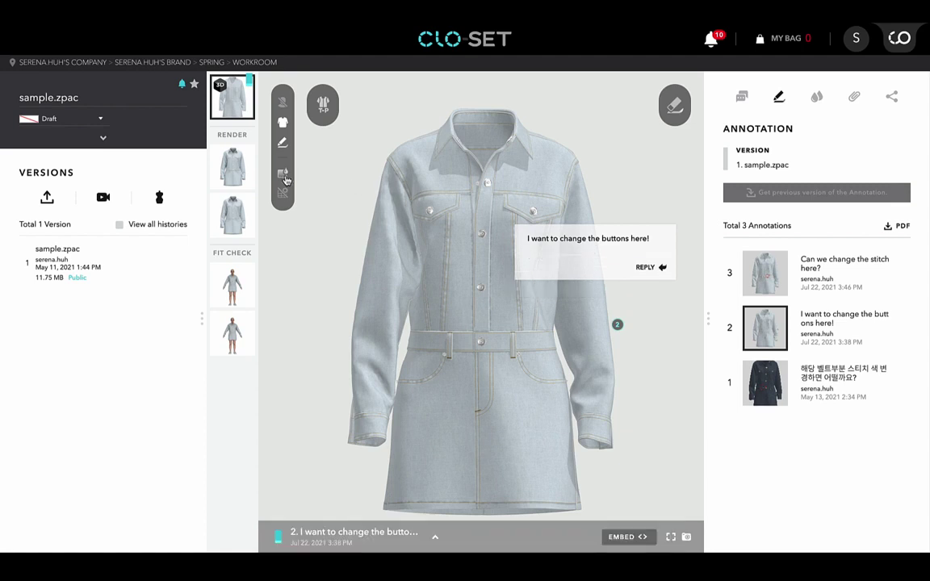
pyautogui.click(283, 172)
# Set the 3D viewer background to pale green #A8D8A8 and close the colour picker
pyautogui.click(353, 187)
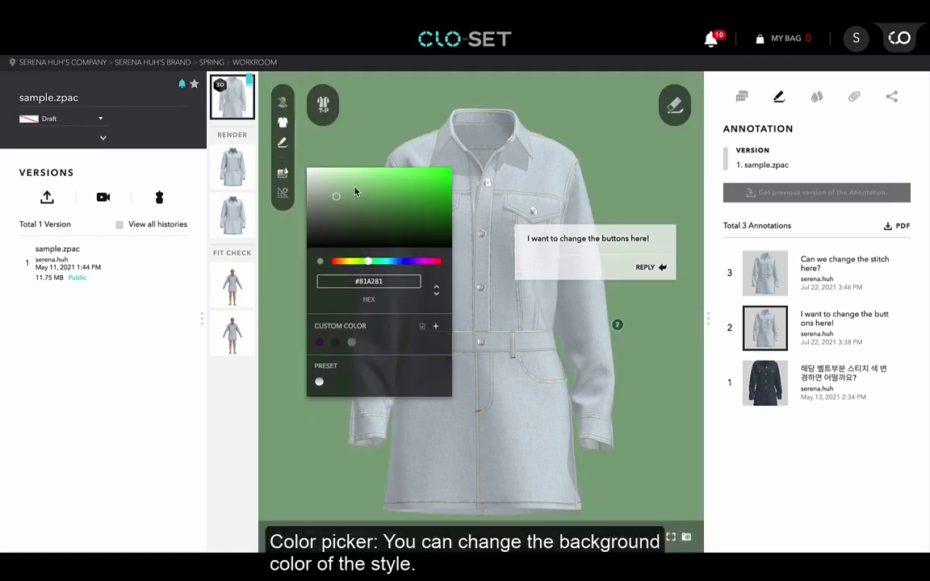
pyautogui.click(335, 185)
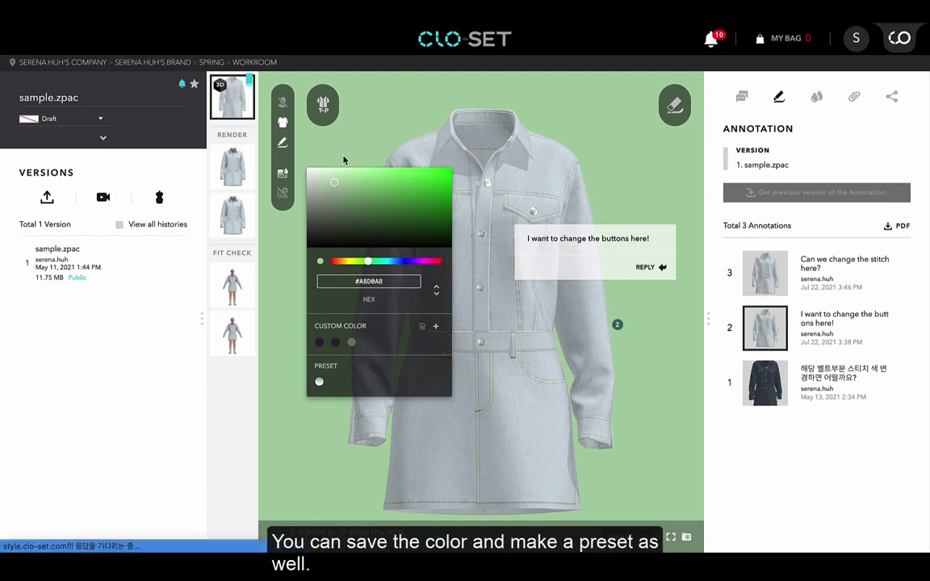
pyautogui.click(343, 159)
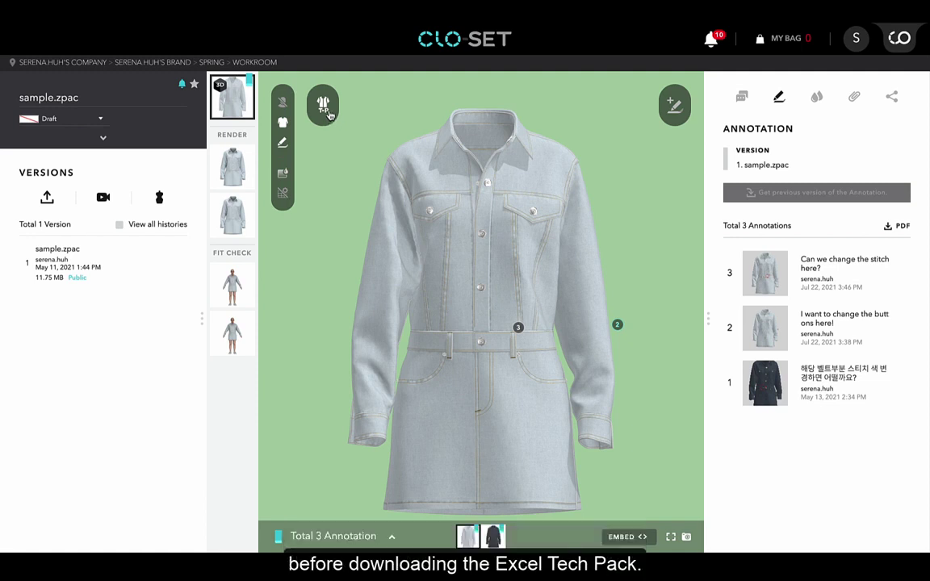
# Open the Tech Pack, isolate pattern pieces 1–4 on the dress, and preview the 2D layout
pyautogui.click(325, 106)
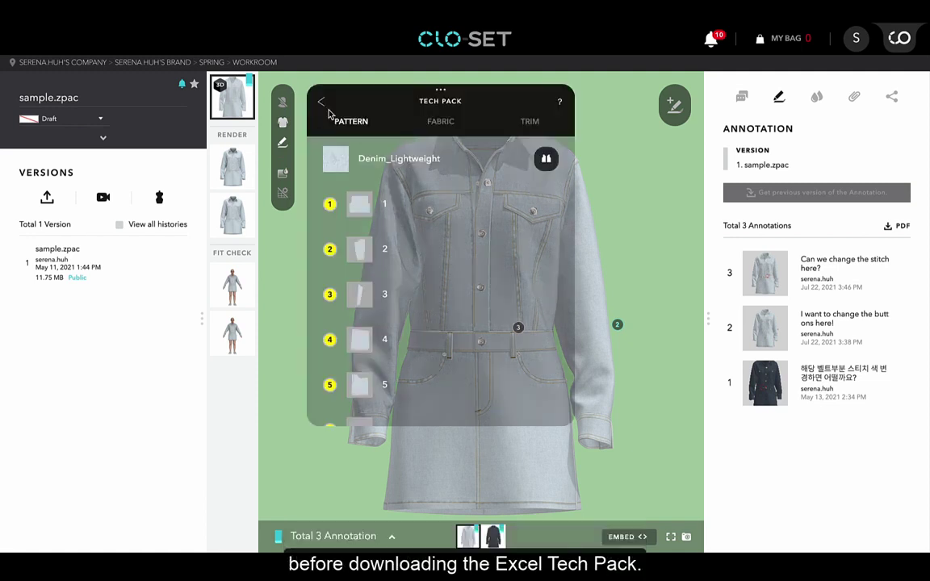
pyautogui.moveTo(405, 100); pyautogui.dragTo(529, 212)
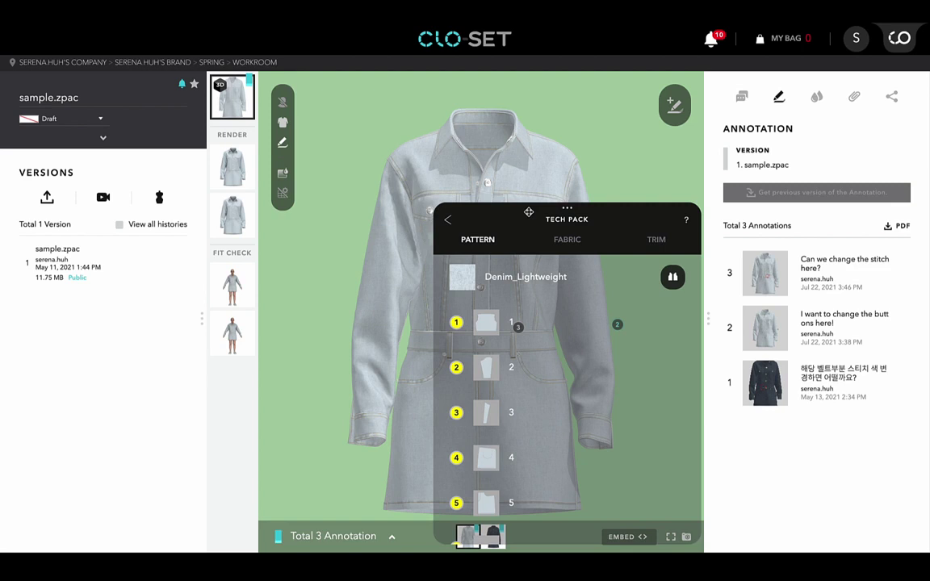
pyautogui.click(511, 323)
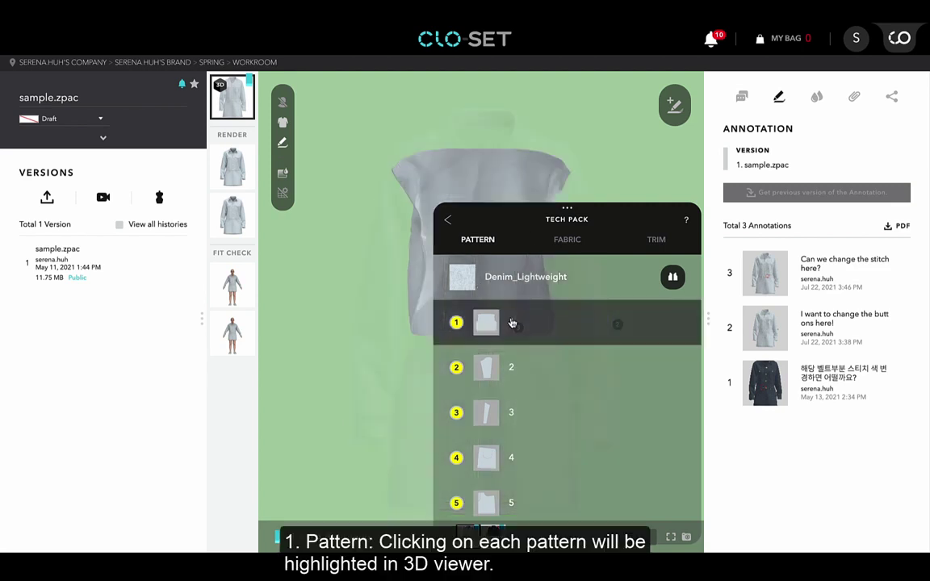
pyautogui.click(511, 368)
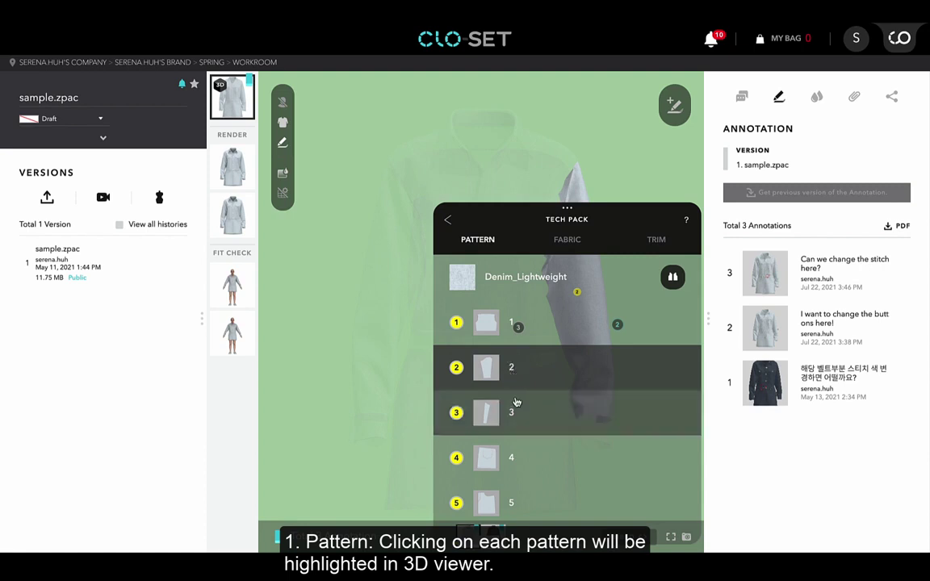
pyautogui.click(515, 410)
pyautogui.click(525, 455)
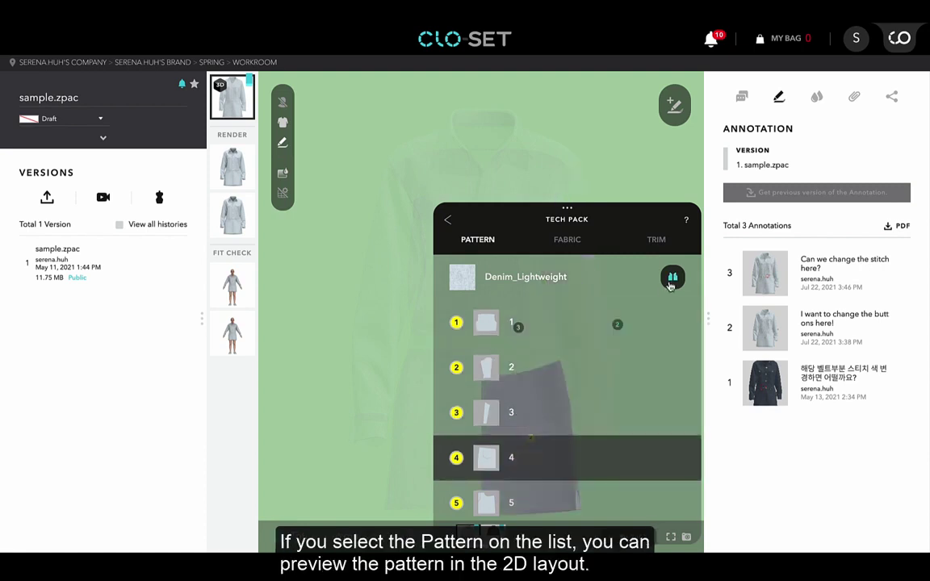
pyautogui.click(671, 278)
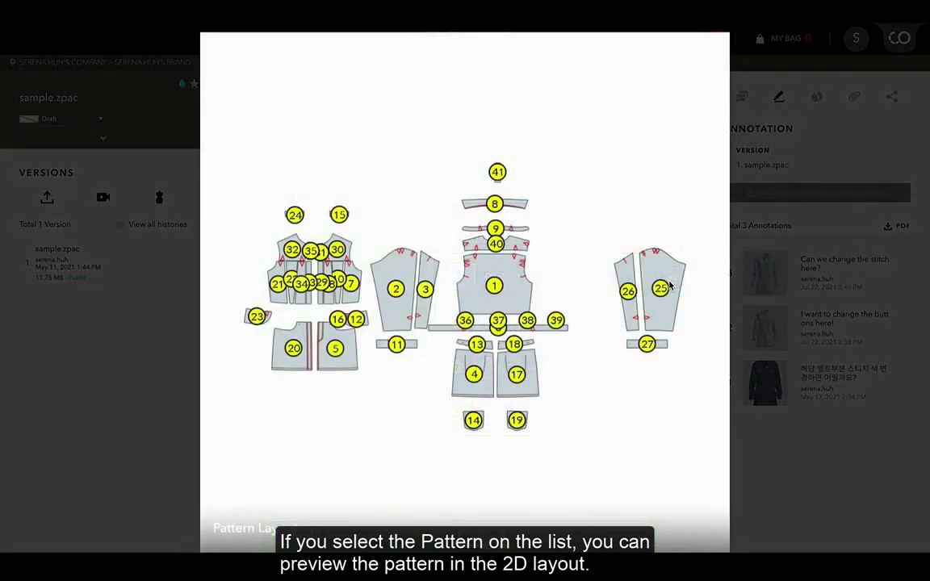
pyautogui.click(769, 271)
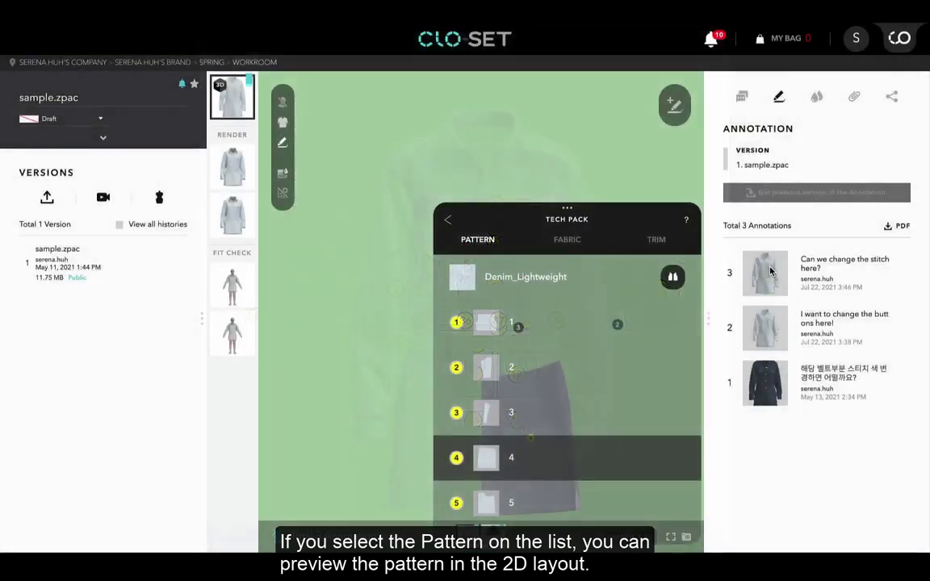
# In the FABRIC list, highlight where Denim_Lightweight and then Label are applied on the dress
pyautogui.click(567, 242)
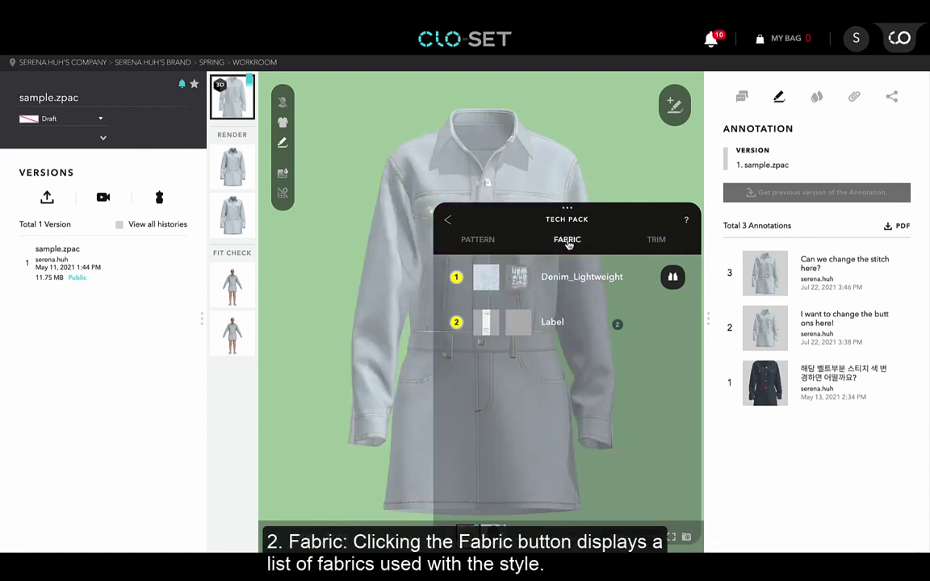
pyautogui.moveTo(514, 213); pyautogui.dragTo(557, 193)
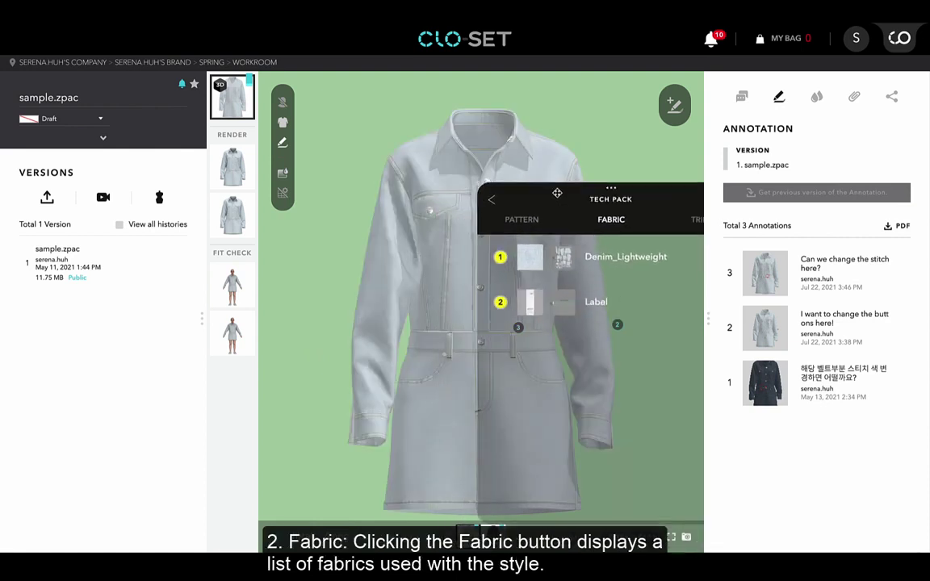
pyautogui.click(610, 261)
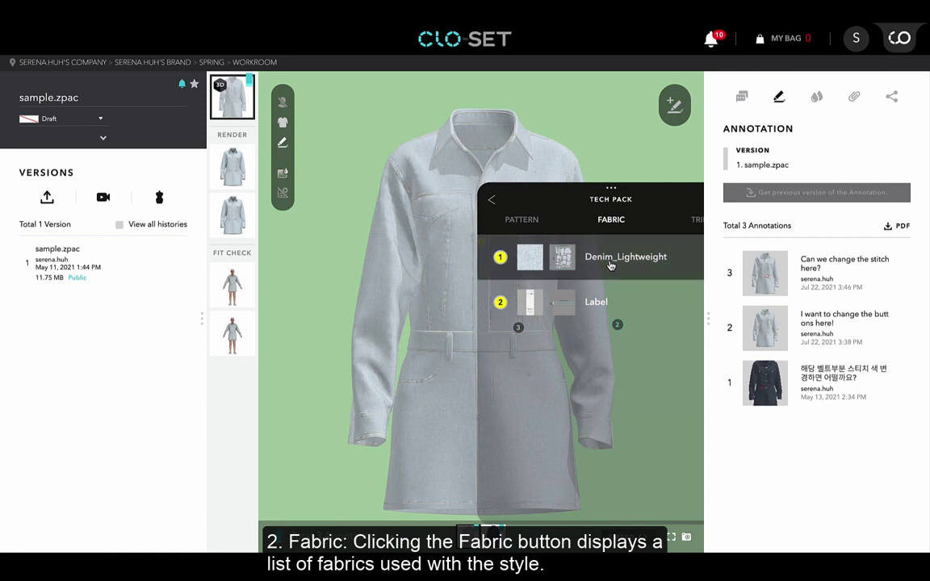
pyautogui.click(610, 304)
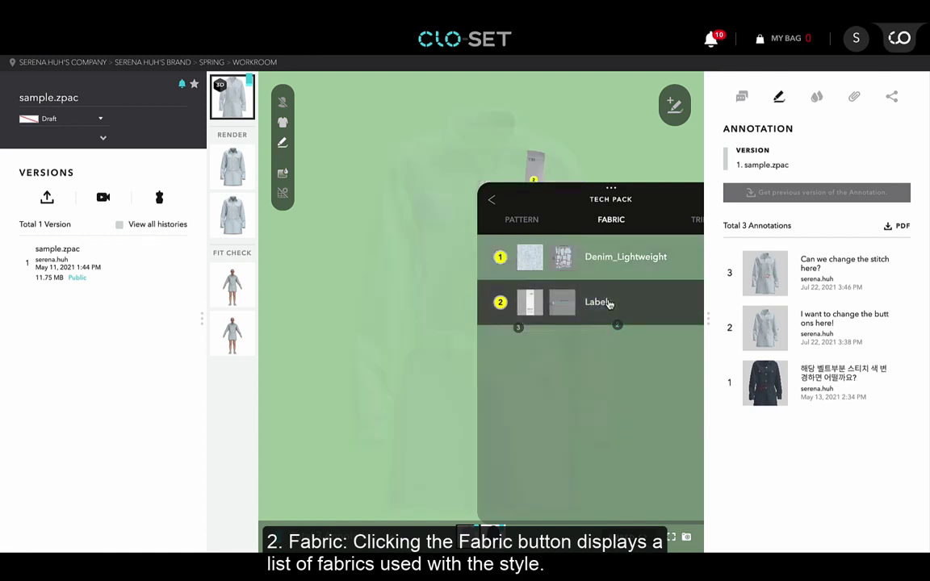
pyautogui.moveTo(648, 199); pyautogui.dragTo(613, 209)
# Preview placements of Snap 18L, Snap_02 18L, Snap 14L, Snap_02 14L and Button 18L, then close
pyautogui.click(673, 230)
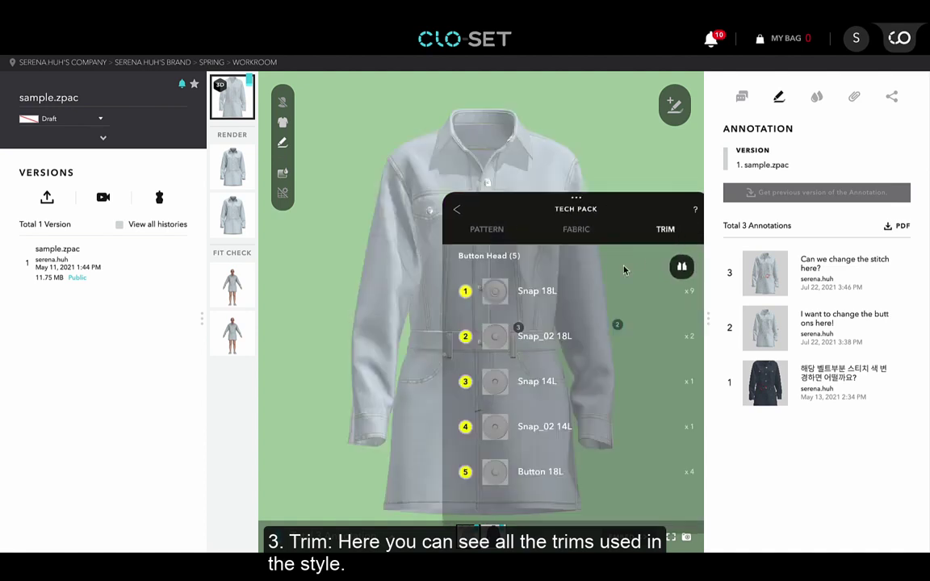
pyautogui.click(543, 294)
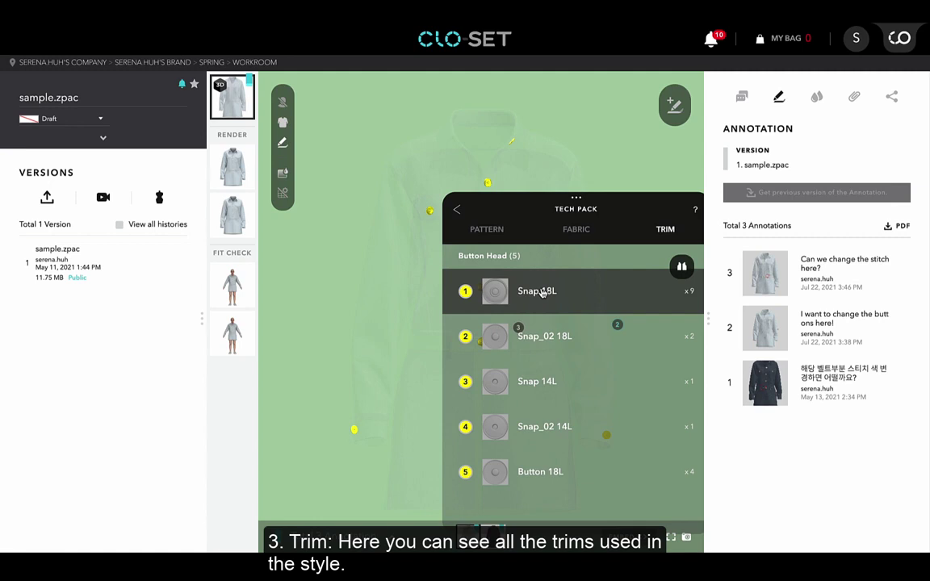
pyautogui.click(540, 333)
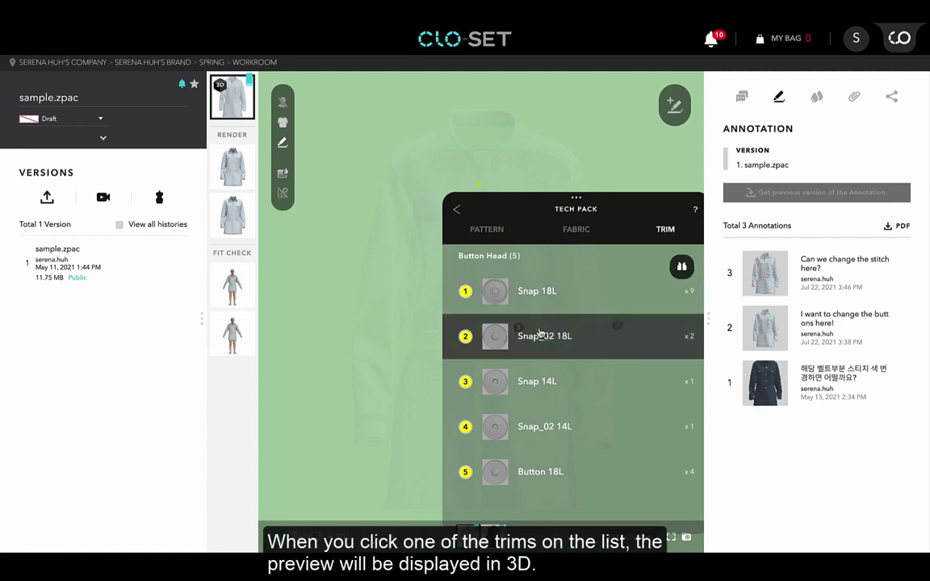
pyautogui.click(543, 392)
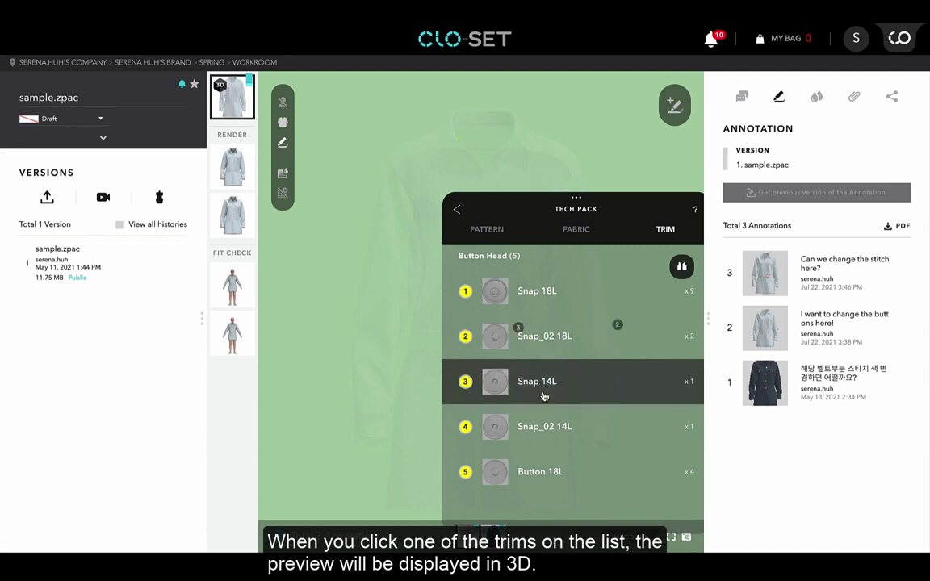
pyautogui.click(543, 417)
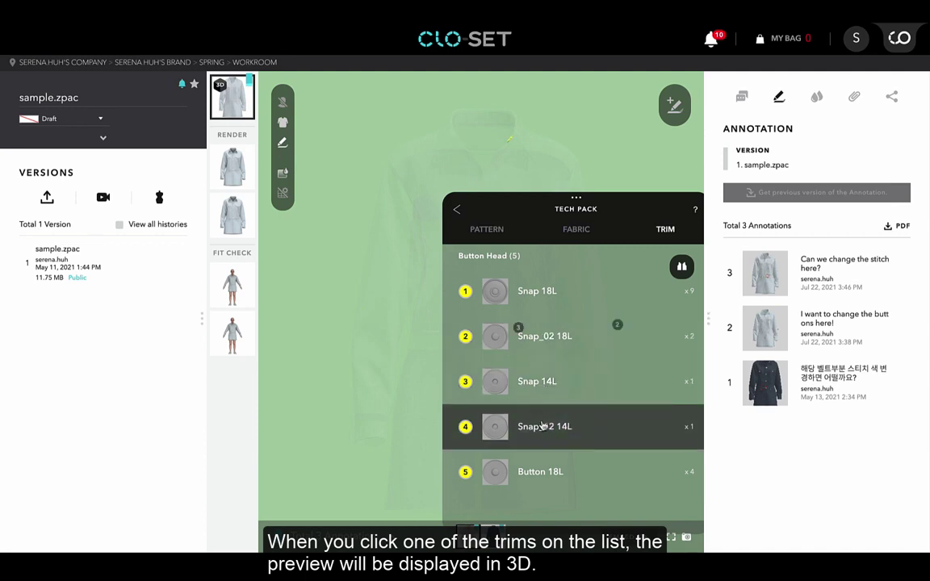
pyautogui.click(539, 458)
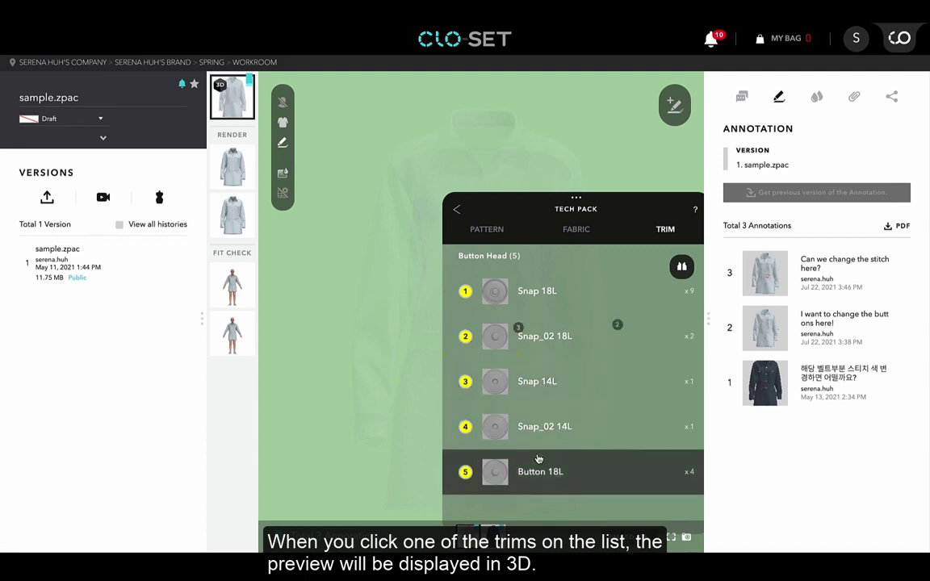
pyautogui.click(457, 210)
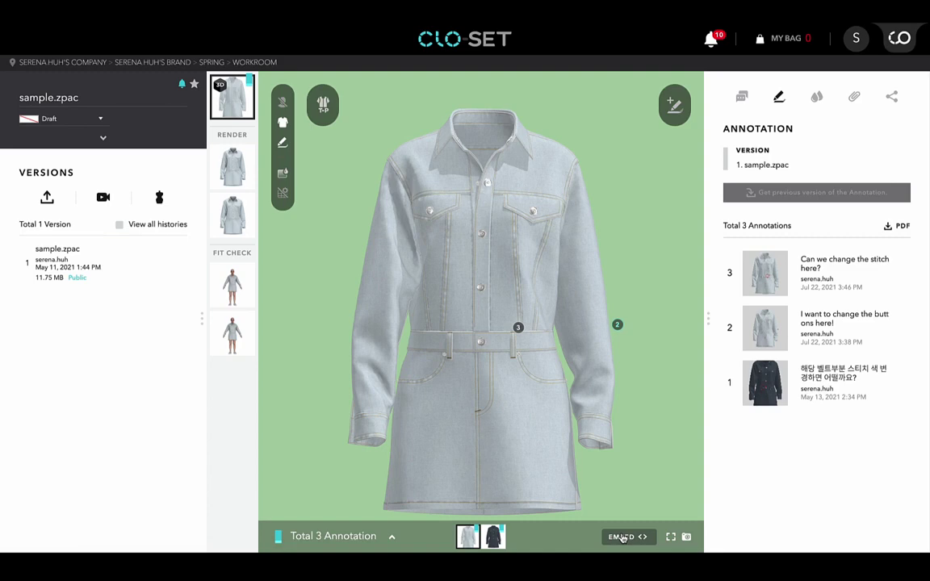
# Configure the embed with the dark navy colorway, logo removed and Colorway shown, then copy the code
pyautogui.click(623, 537)
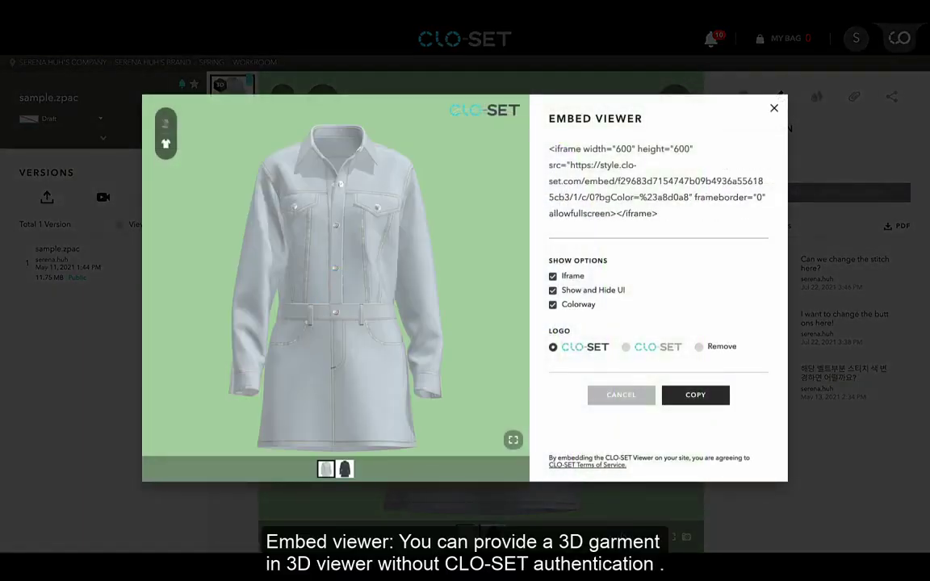
pyautogui.click(345, 469)
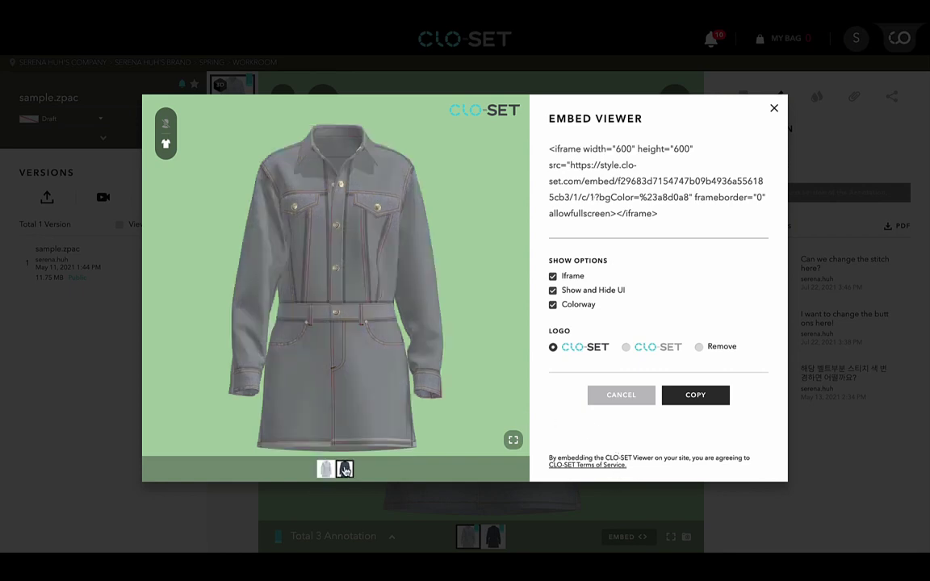
pyautogui.moveTo(312, 336)
pyautogui.mouseDown()
pyautogui.moveTo(365, 338)
pyautogui.moveTo(312, 343)
pyautogui.mouseUp()
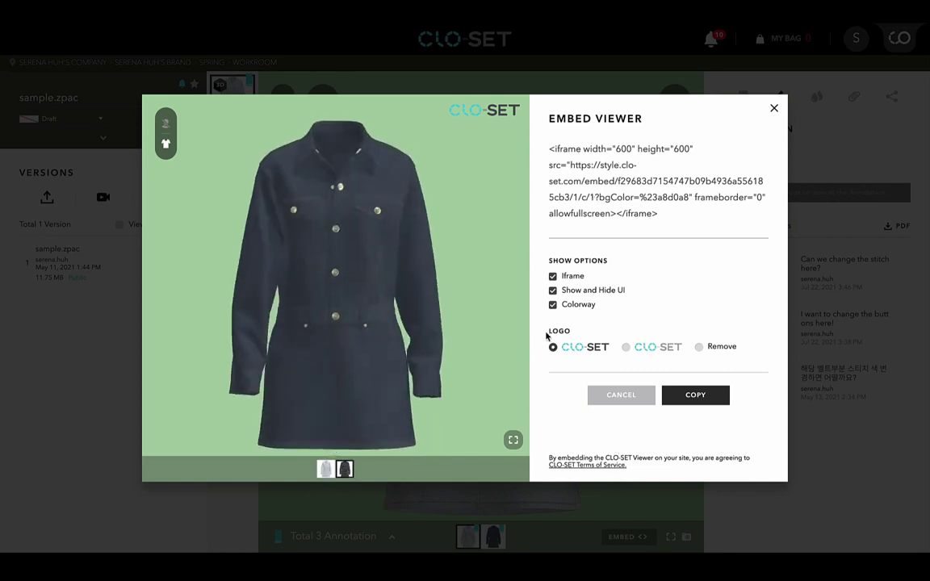
pyautogui.click(628, 348)
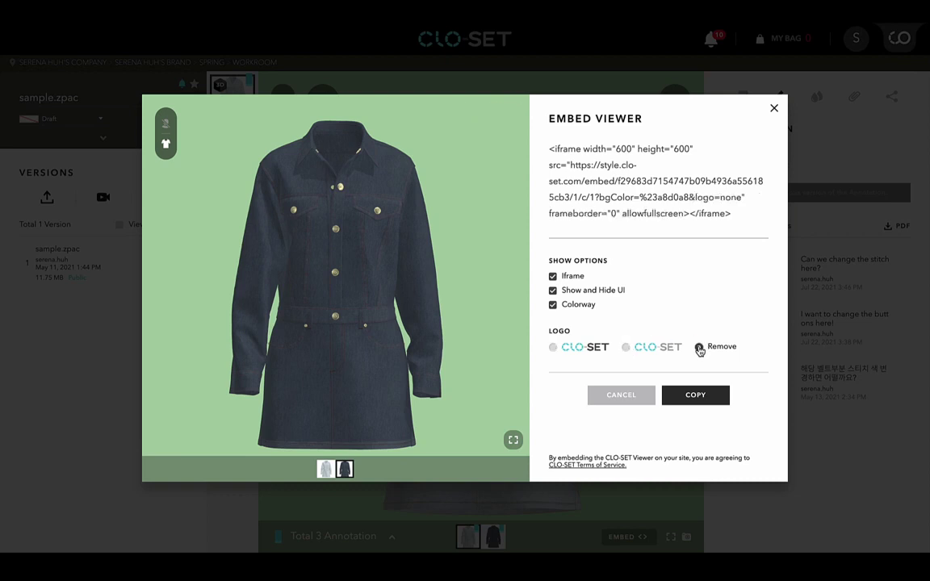
pyautogui.click(553, 304)
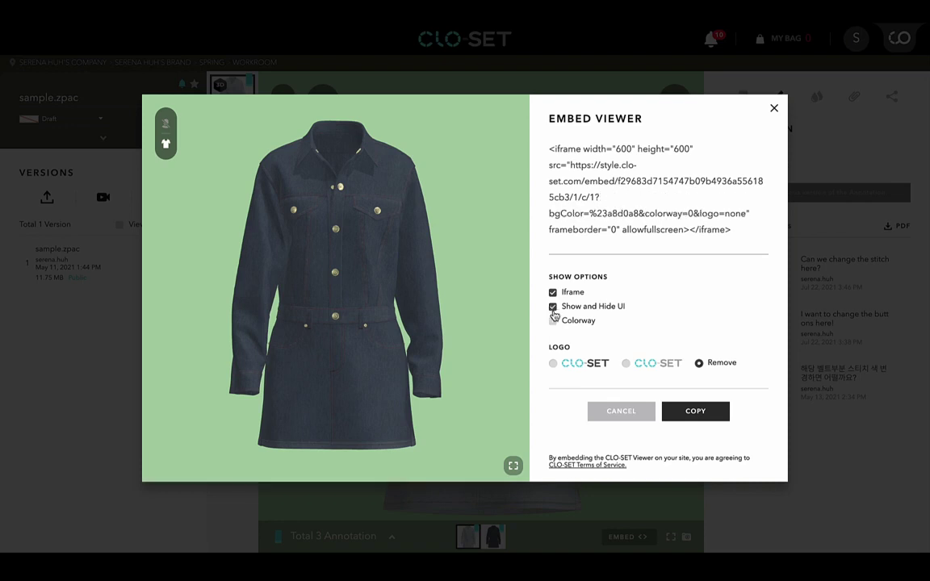
pyautogui.click(553, 321)
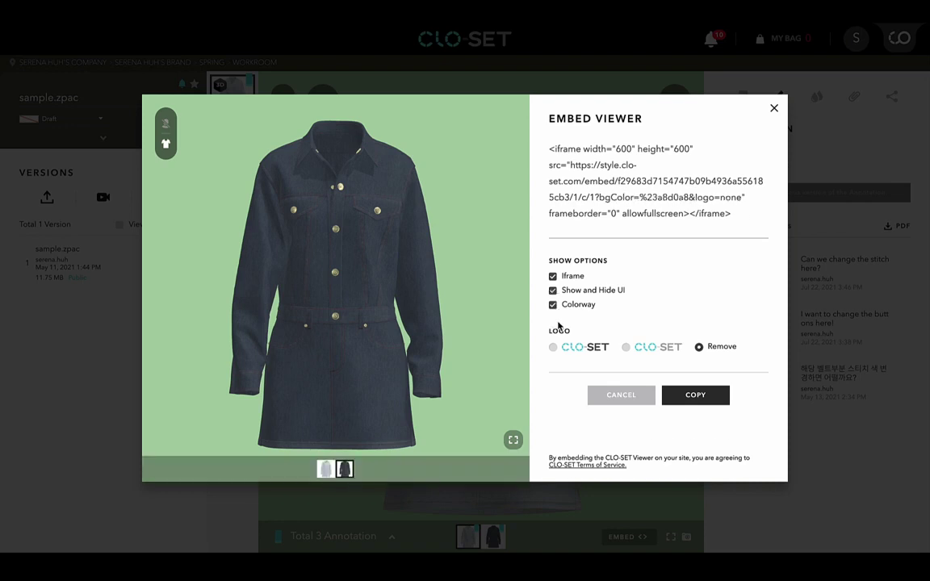
pyautogui.click(682, 404)
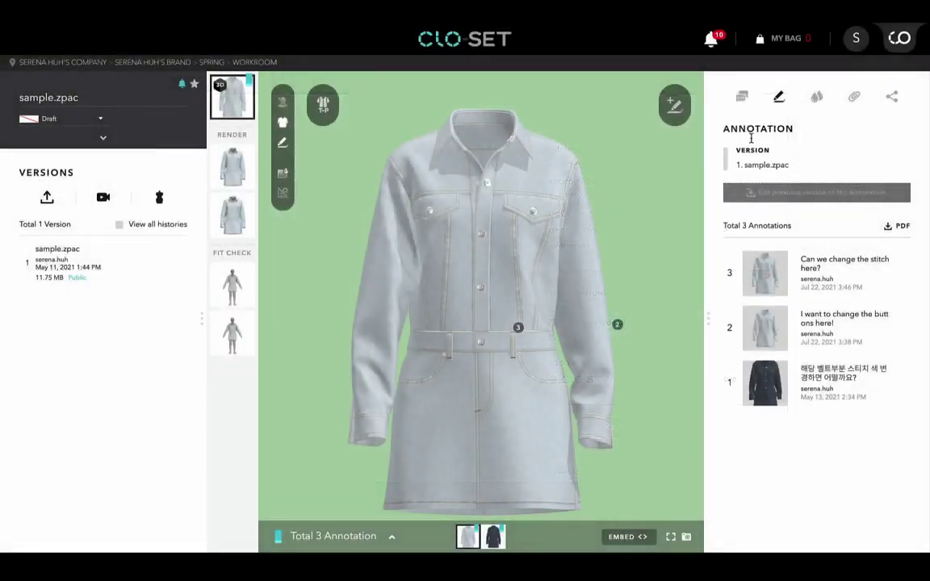
# Preview the dress full screen, replace the style thumbnail with the current 3D view, and return home
pyautogui.click(670, 539)
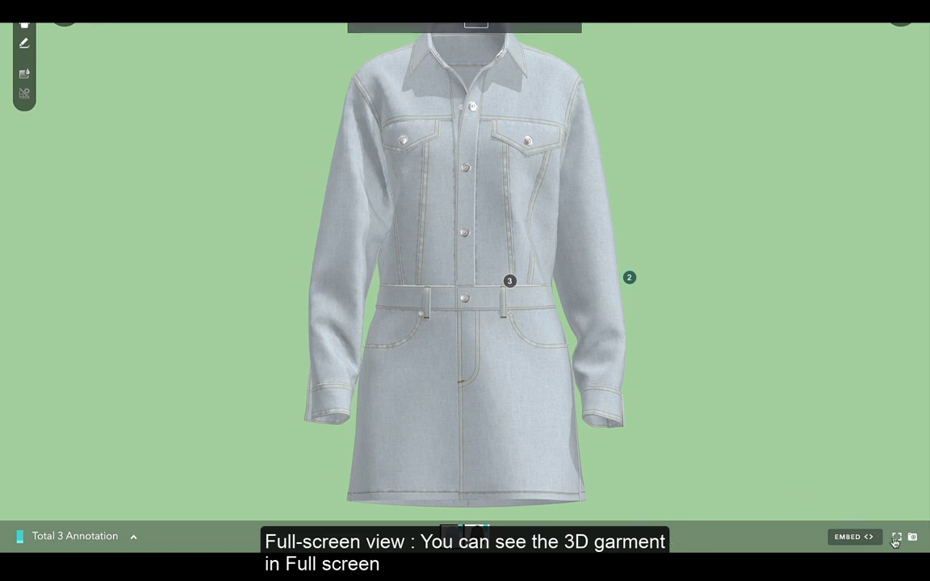
pyautogui.press('Escape')
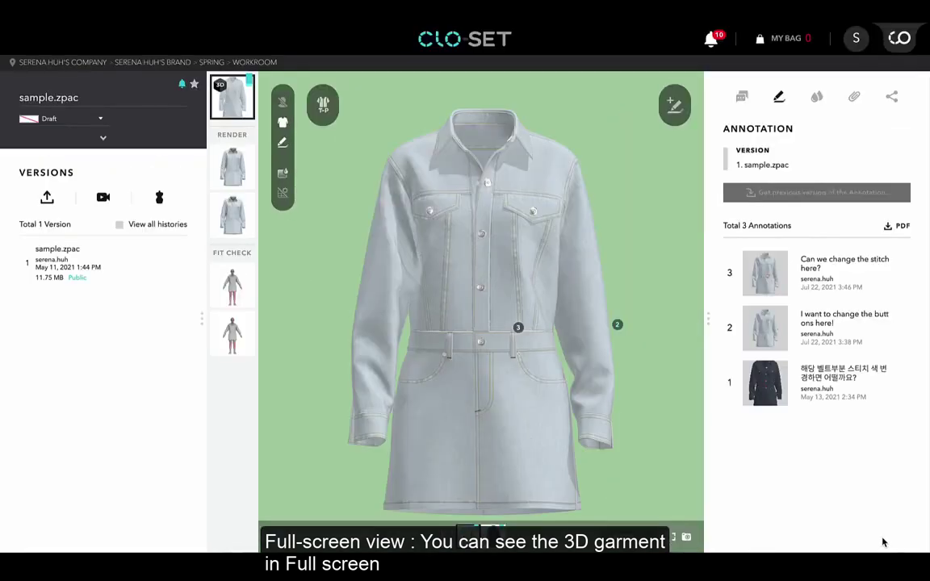
pyautogui.click(685, 539)
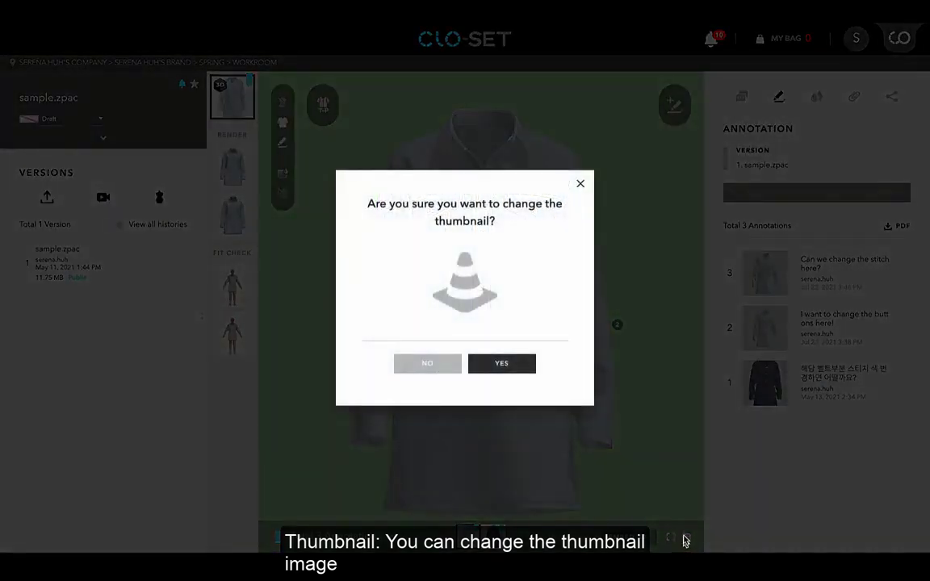
pyautogui.click(507, 365)
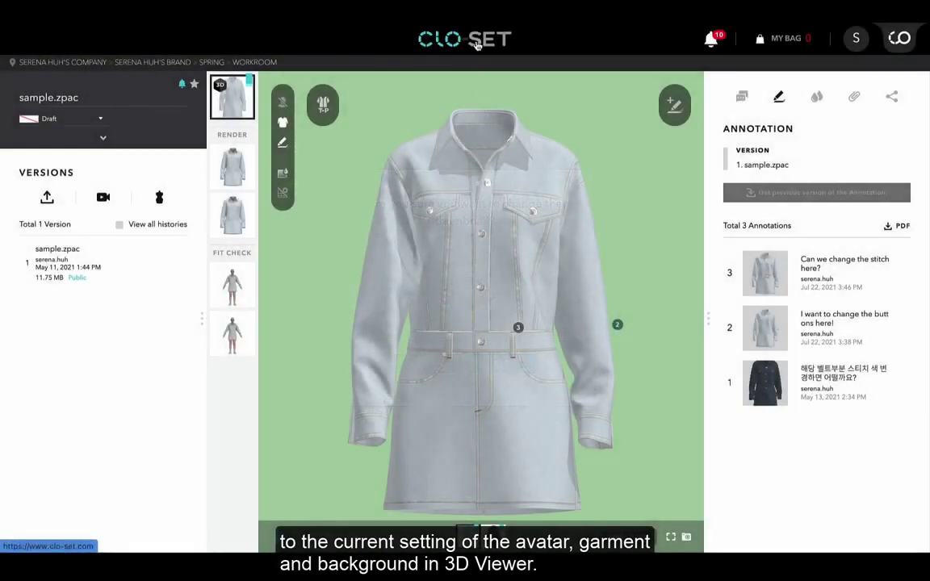
pyautogui.click(477, 45)
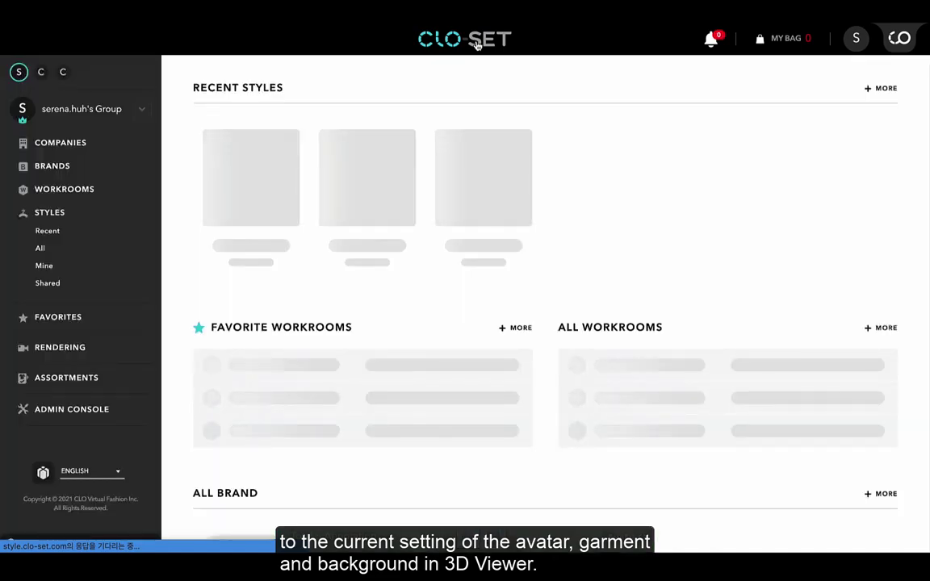